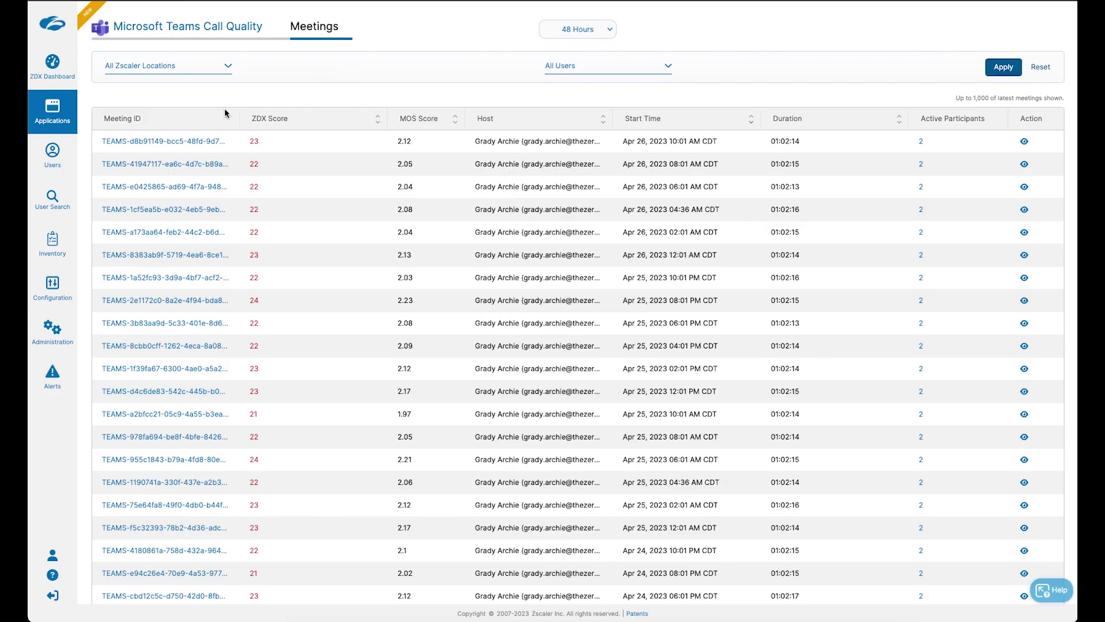
- Open the latest Teams meeting, then the first participant's page with Call Quality 22/100
{"action": "left_click", "coordinate": [184, 145]}
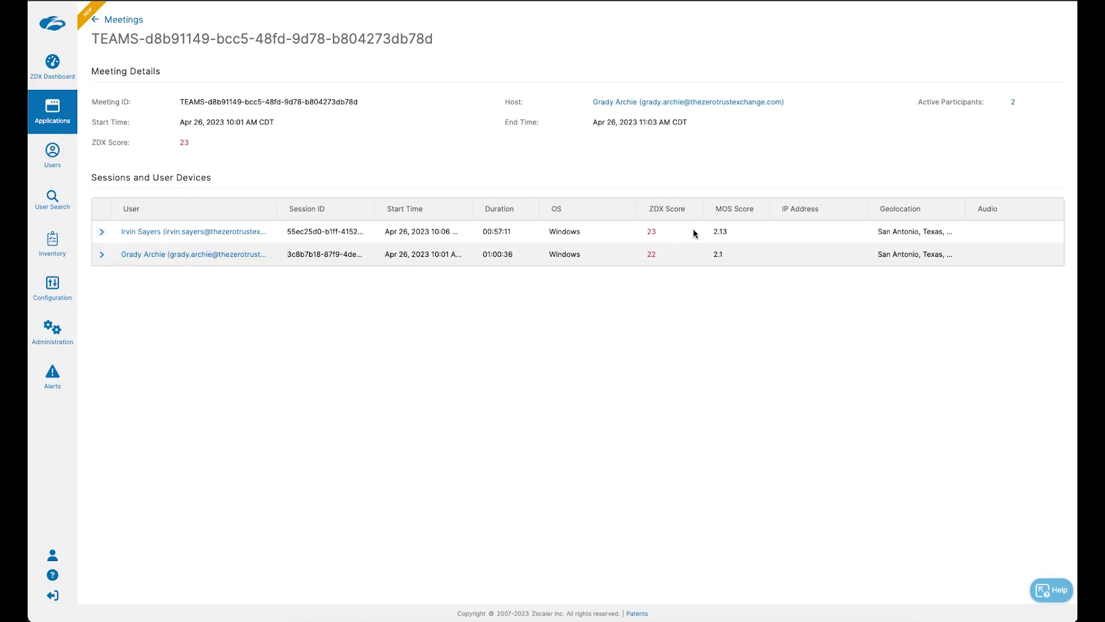
{"action": "left_click", "coordinate": [726, 231]}
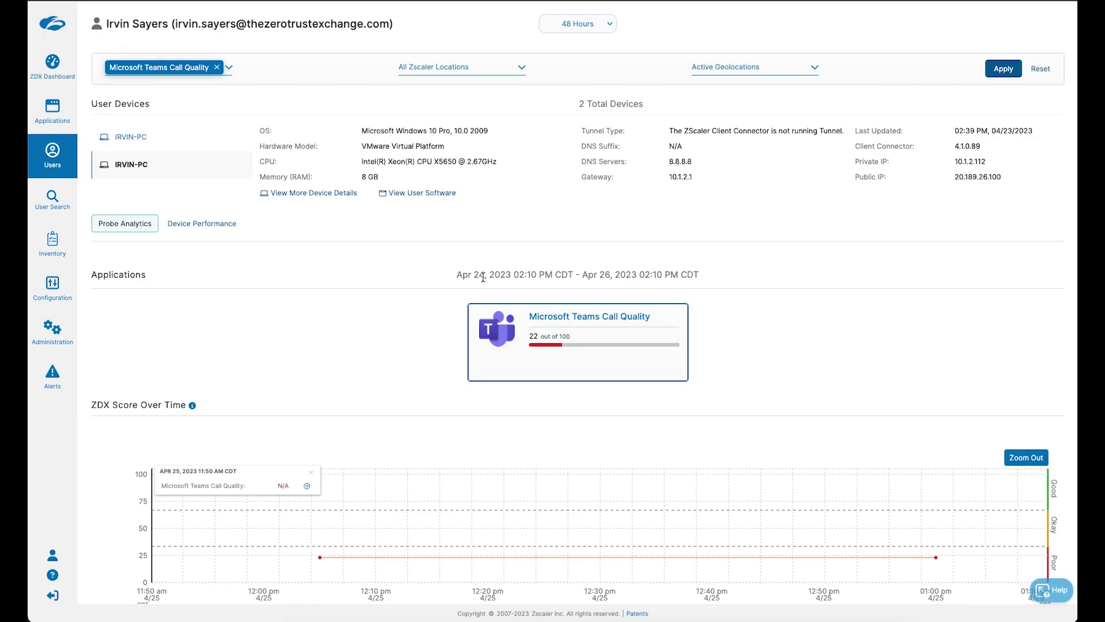
- Review the audio, video and sharing charts down to the Cloud Path hop view showing 591 ms
{"action": "scroll", "coordinate": [482, 367], "scroll_direction": "down", "scroll_amount": 5}
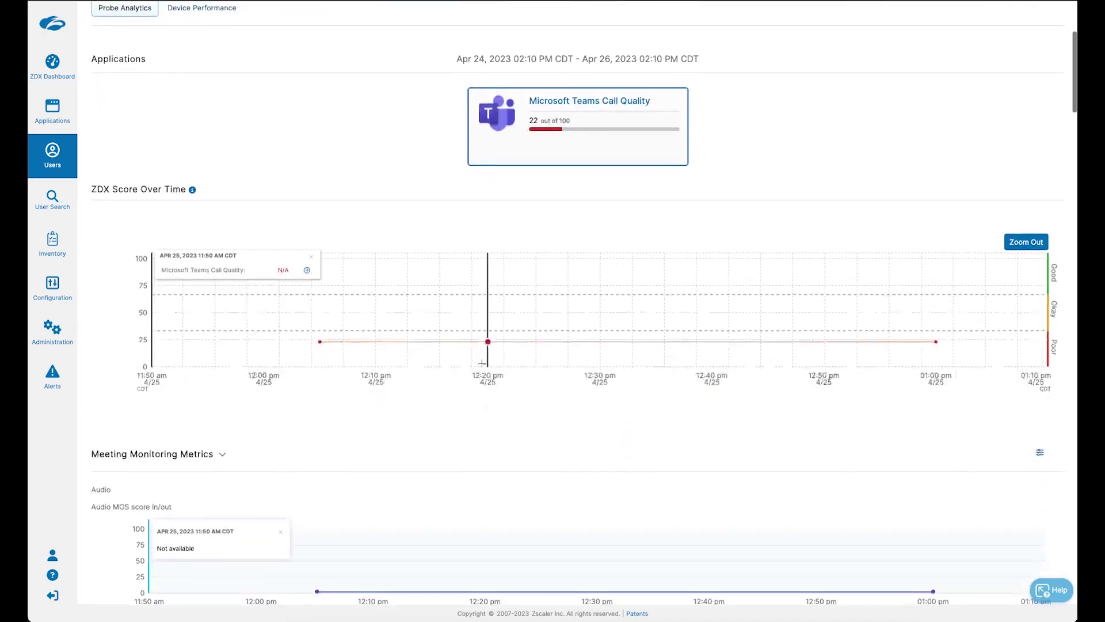
{"action": "scroll", "coordinate": [482, 364], "scroll_direction": "down", "scroll_amount": 5}
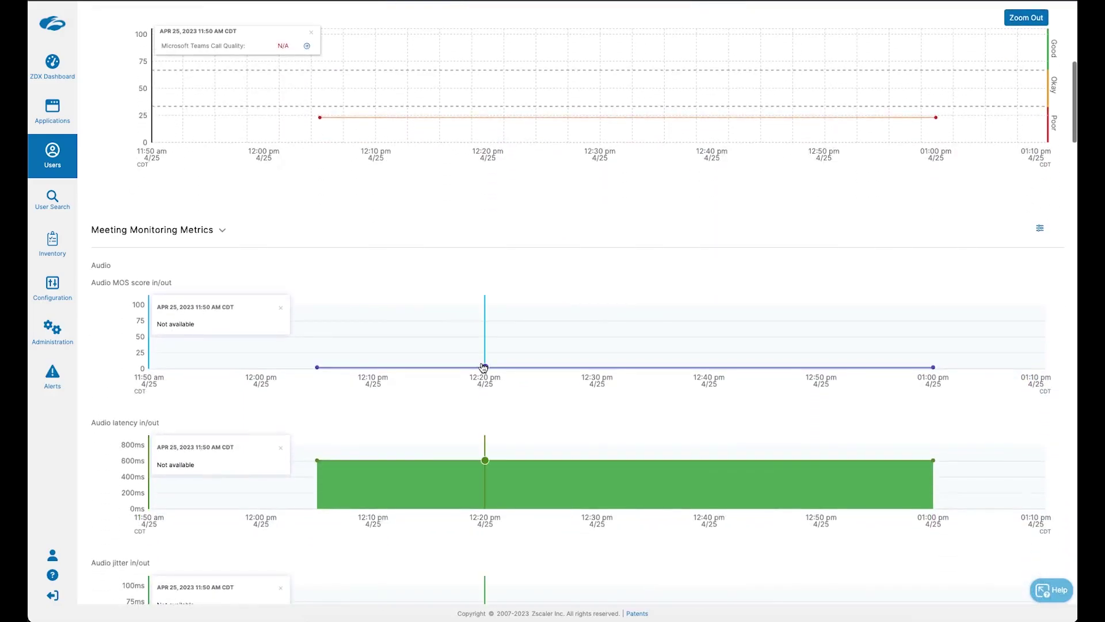
{"action": "scroll", "coordinate": [483, 366], "scroll_direction": "down", "scroll_amount": 5}
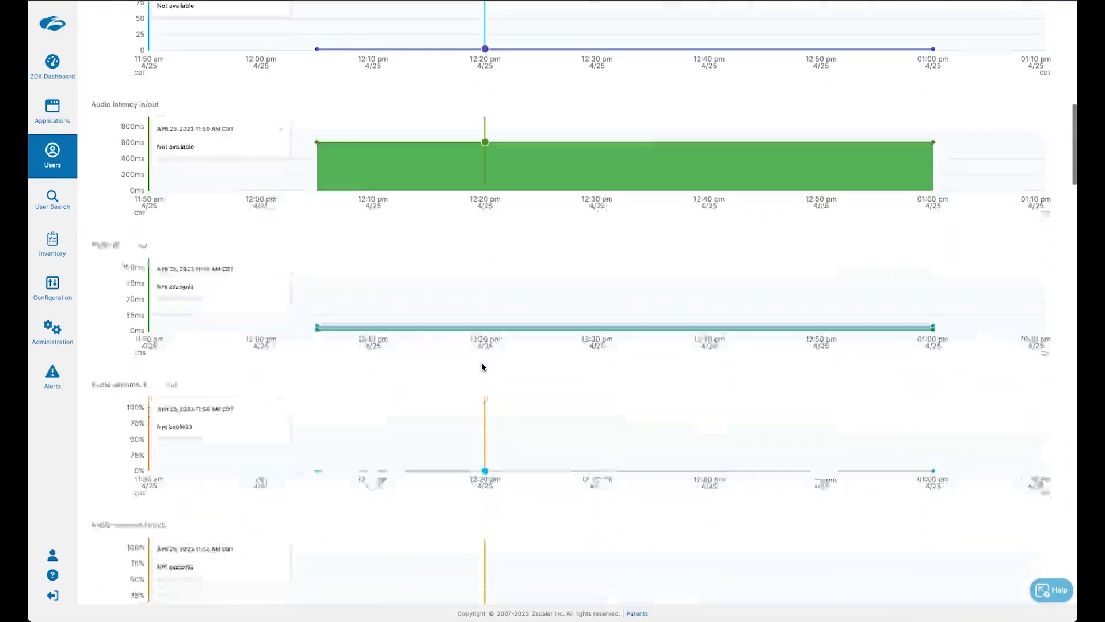
{"action": "scroll", "coordinate": [482, 367], "scroll_direction": "down", "scroll_amount": 6}
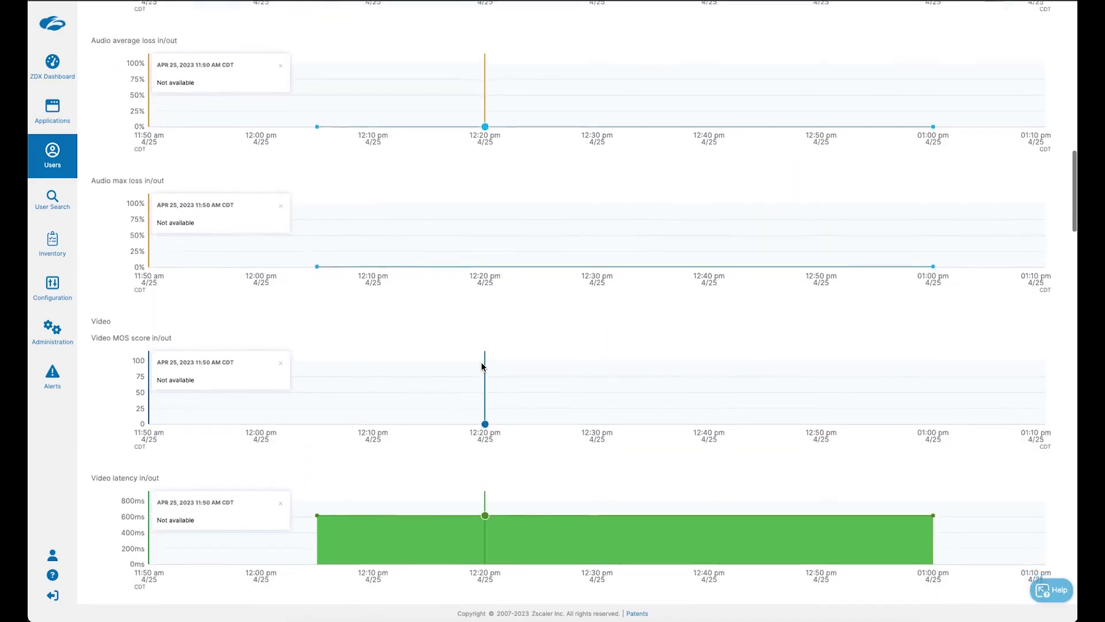
{"action": "scroll", "coordinate": [482, 362], "scroll_direction": "down", "scroll_amount": 1}
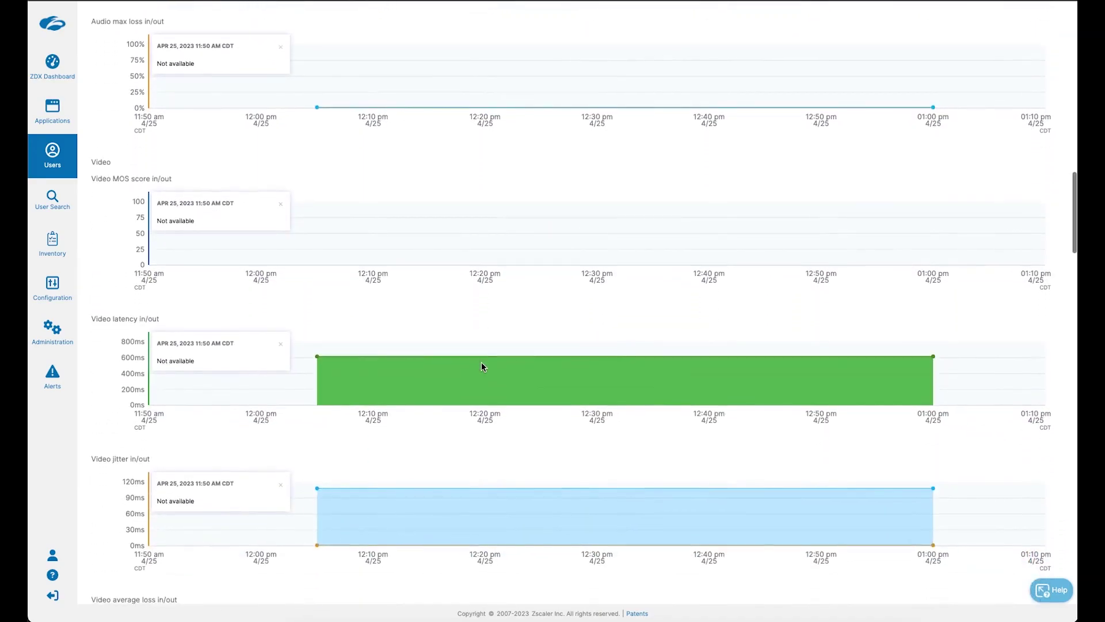
{"action": "scroll", "coordinate": [482, 367], "scroll_direction": "down", "scroll_amount": 1}
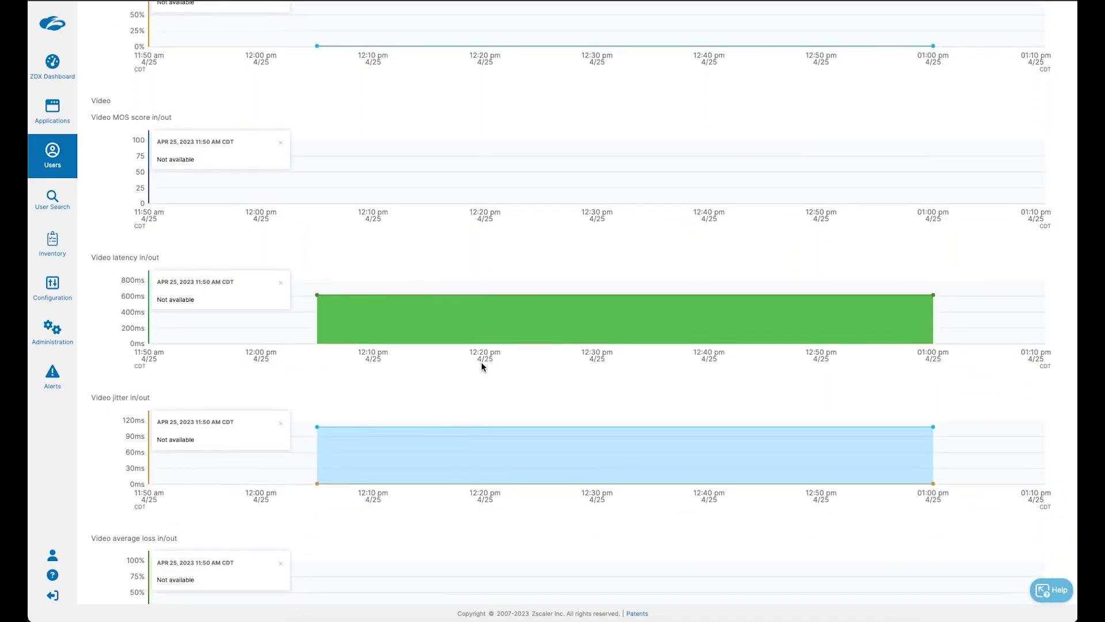
{"action": "scroll", "coordinate": [482, 363], "scroll_direction": "down", "scroll_amount": 3}
{"action": "scroll", "coordinate": [481, 367], "scroll_direction": "down", "scroll_amount": 2}
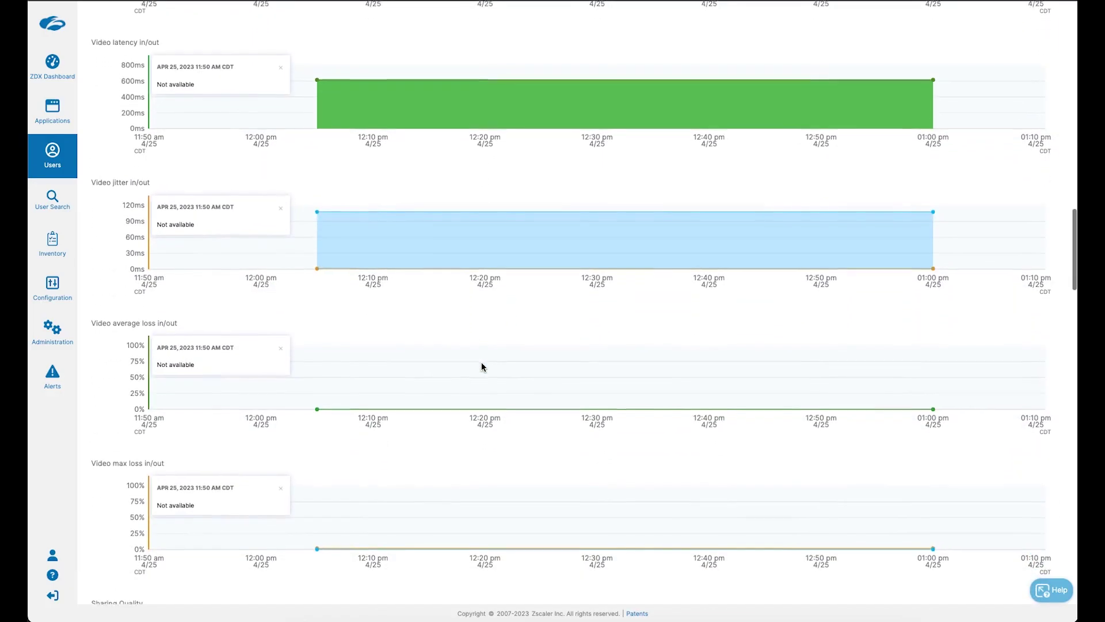
{"action": "scroll", "coordinate": [481, 366], "scroll_direction": "down", "scroll_amount": 2}
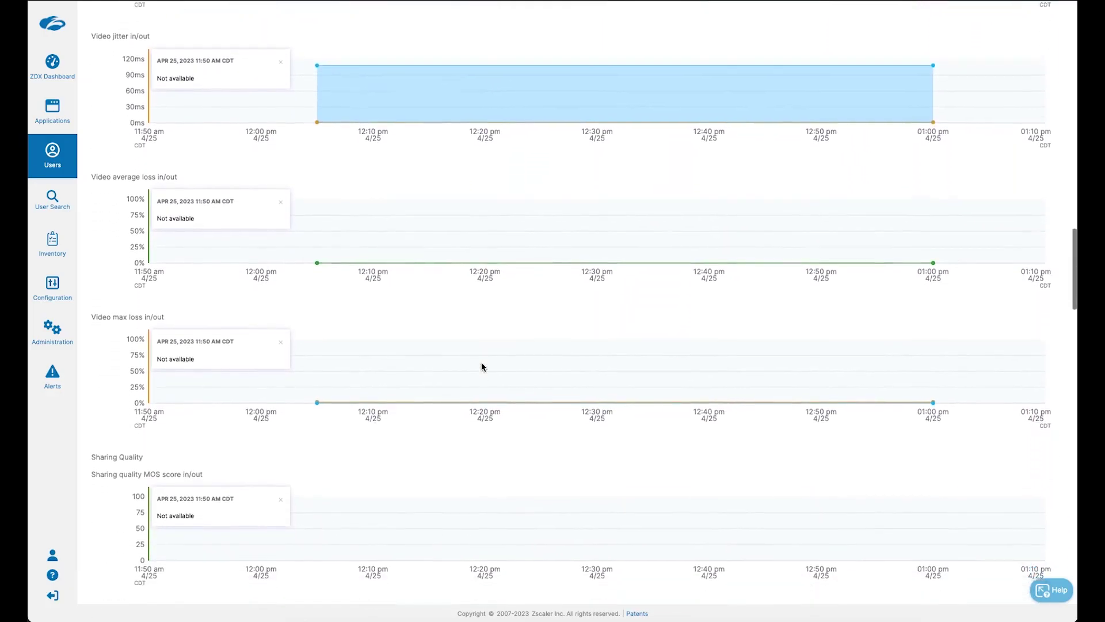
{"action": "scroll", "coordinate": [482, 367], "scroll_direction": "down", "scroll_amount": 6}
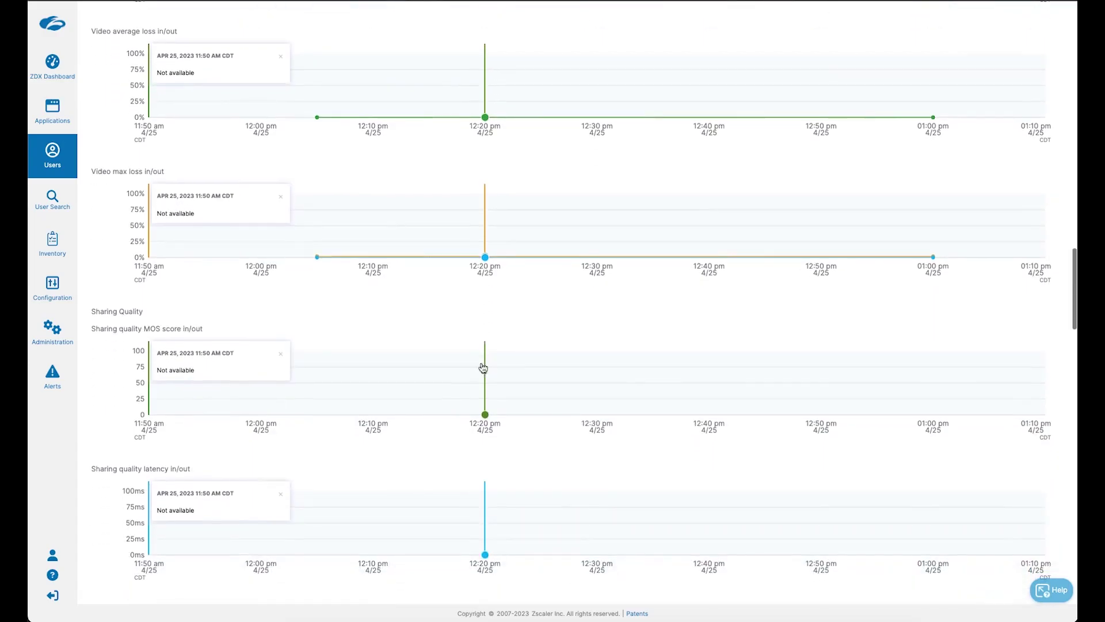
{"action": "scroll", "coordinate": [482, 367], "scroll_direction": "down", "scroll_amount": 6}
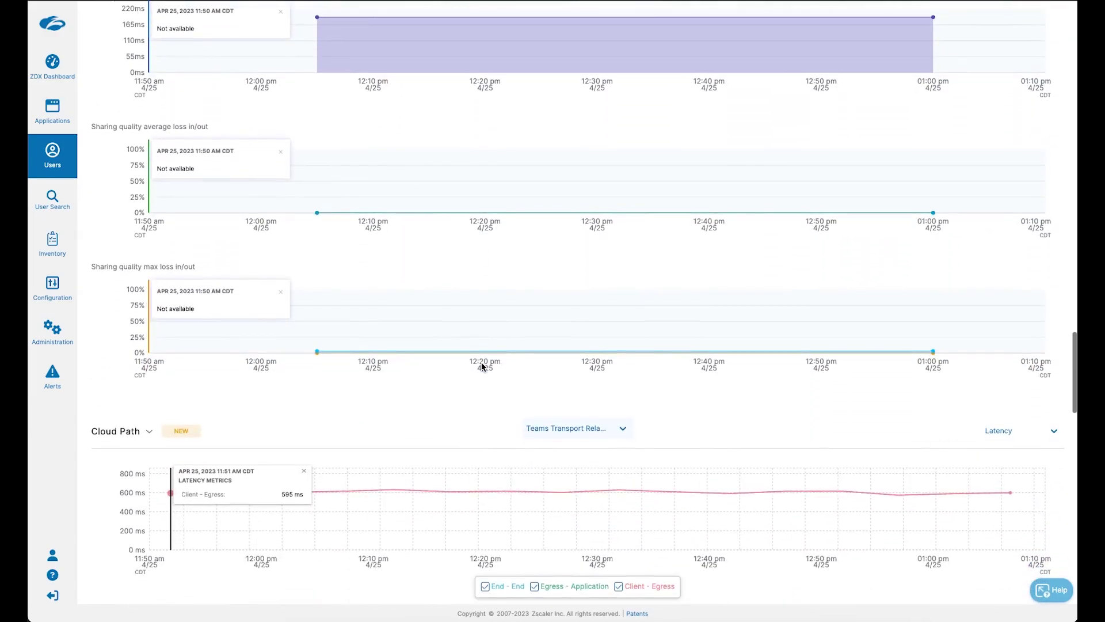
{"action": "scroll", "coordinate": [482, 367], "scroll_direction": "down", "scroll_amount": 4}
{"action": "scroll", "coordinate": [481, 362], "scroll_direction": "down", "scroll_amount": 2}
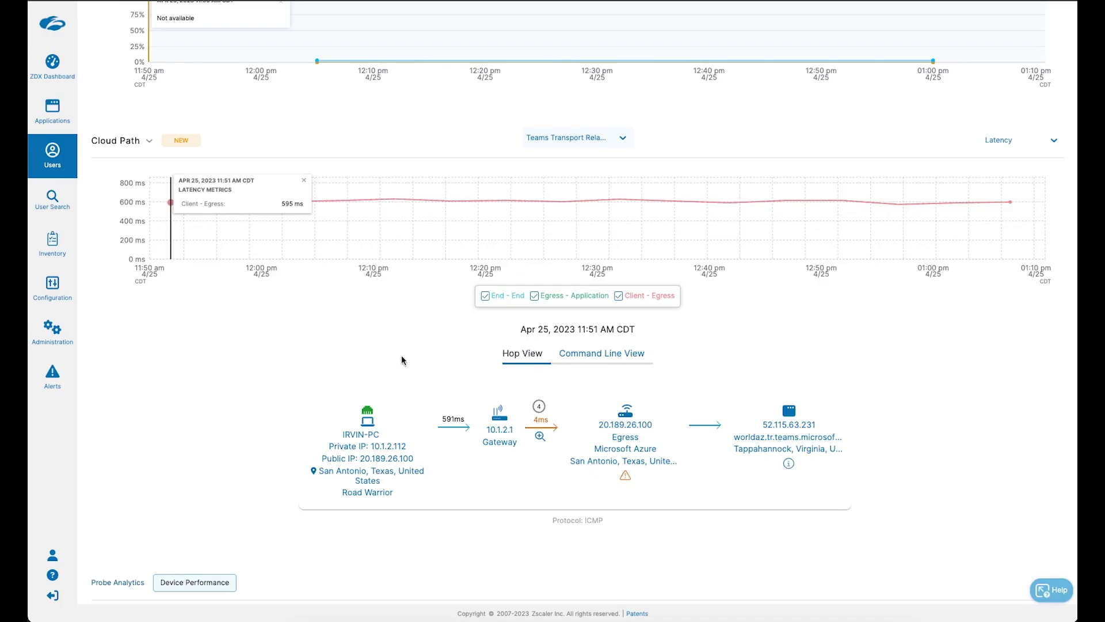
{"action": "scroll", "coordinate": [402, 356], "scroll_direction": "down", "scroll_amount": 1}
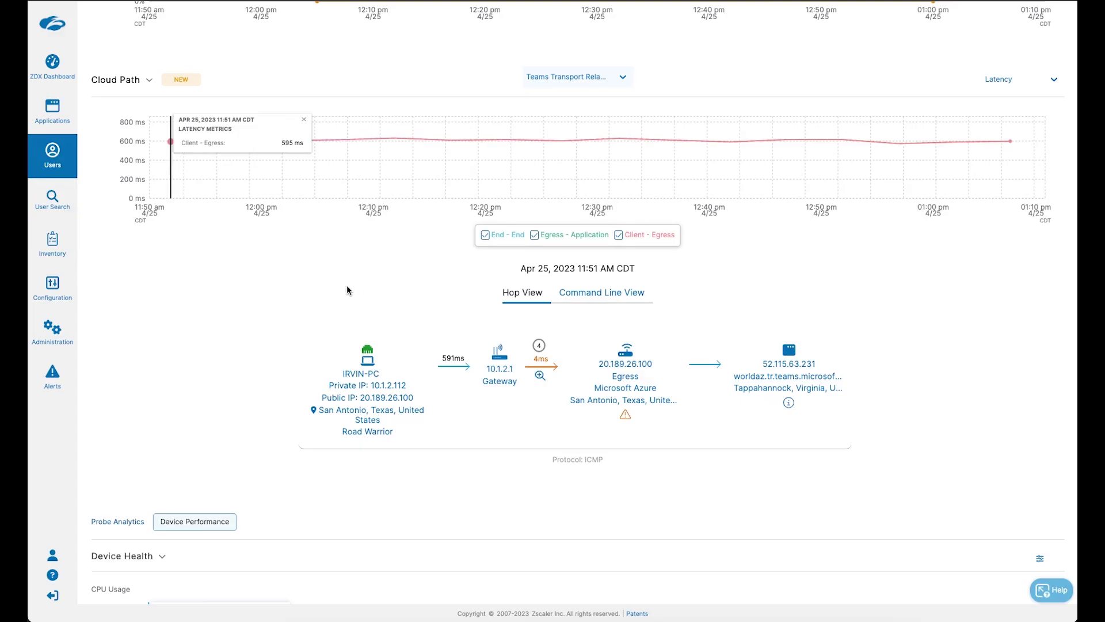
- Pin the 12:05 PM CPU point to see the processes impacting the device
{"action": "scroll", "coordinate": [347, 285], "scroll_direction": "down", "scroll_amount": 2}
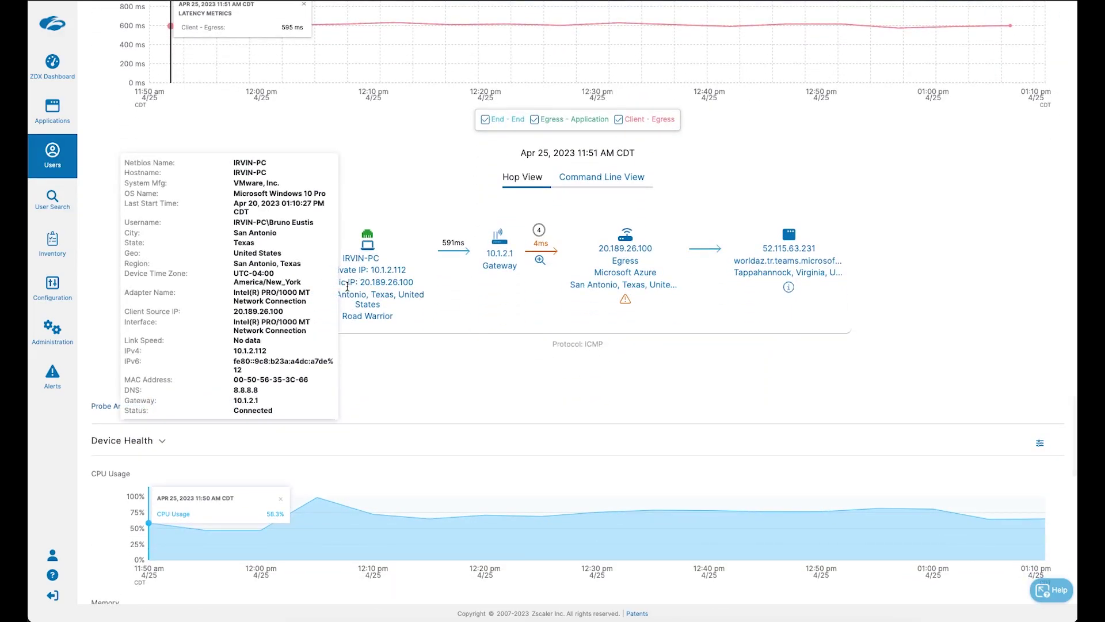
{"action": "scroll", "coordinate": [491, 409], "scroll_direction": "down", "scroll_amount": 5}
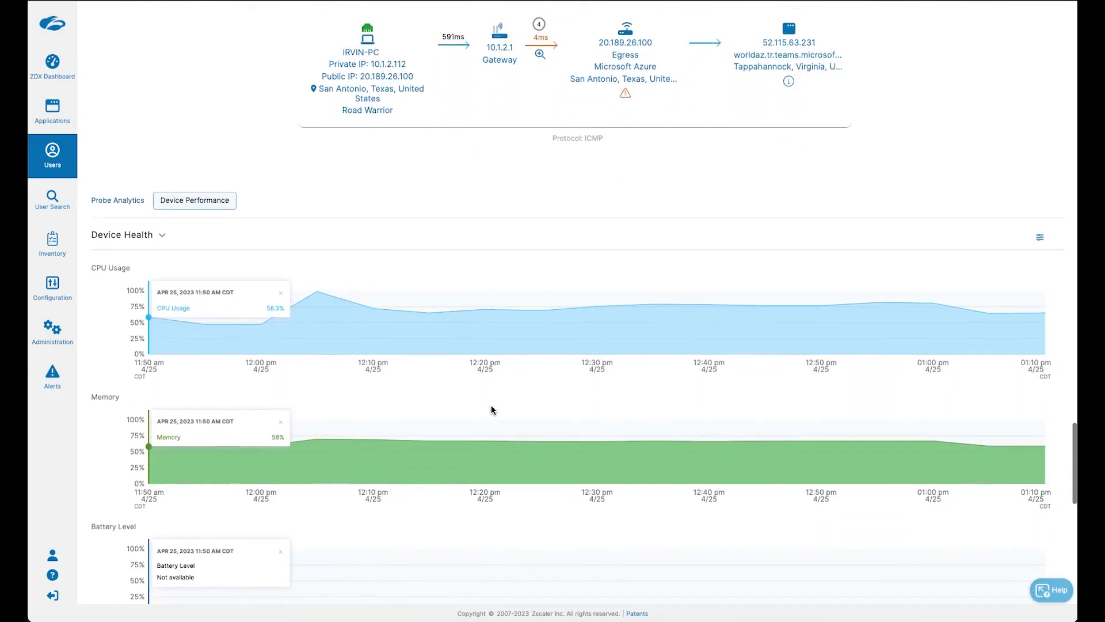
{"action": "scroll", "coordinate": [492, 405], "scroll_direction": "down", "scroll_amount": 1}
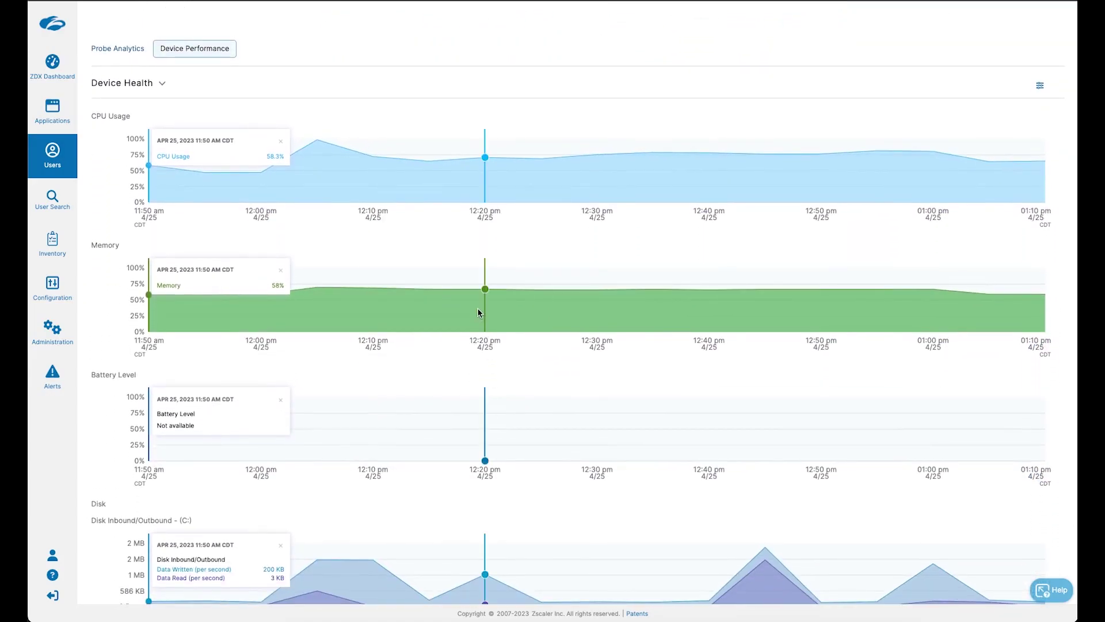
{"action": "left_click", "coordinate": [319, 146]}
{"action": "scroll", "coordinate": [371, 182], "scroll_direction": "down", "scroll_amount": 3}
{"action": "scroll", "coordinate": [400, 192], "scroll_direction": "up", "scroll_amount": 2}
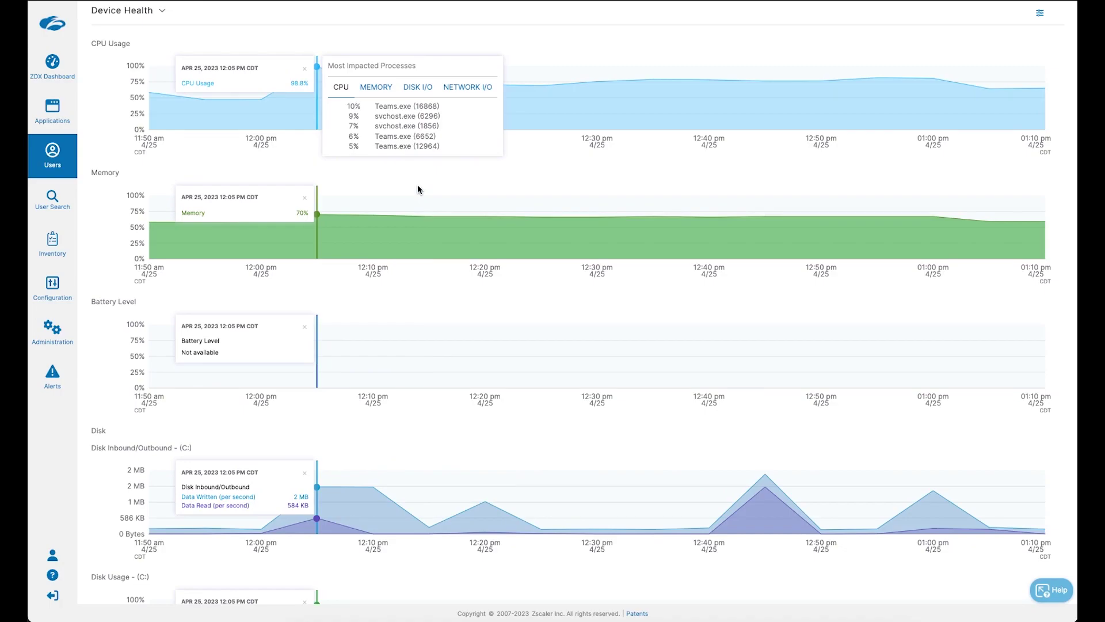
- Review memory, disk, network and User Device Events, returning to the 91.4% disk usage chart
{"action": "scroll", "coordinate": [393, 305], "scroll_direction": "down", "scroll_amount": 2}
{"action": "scroll", "coordinate": [393, 306], "scroll_direction": "down", "scroll_amount": 7}
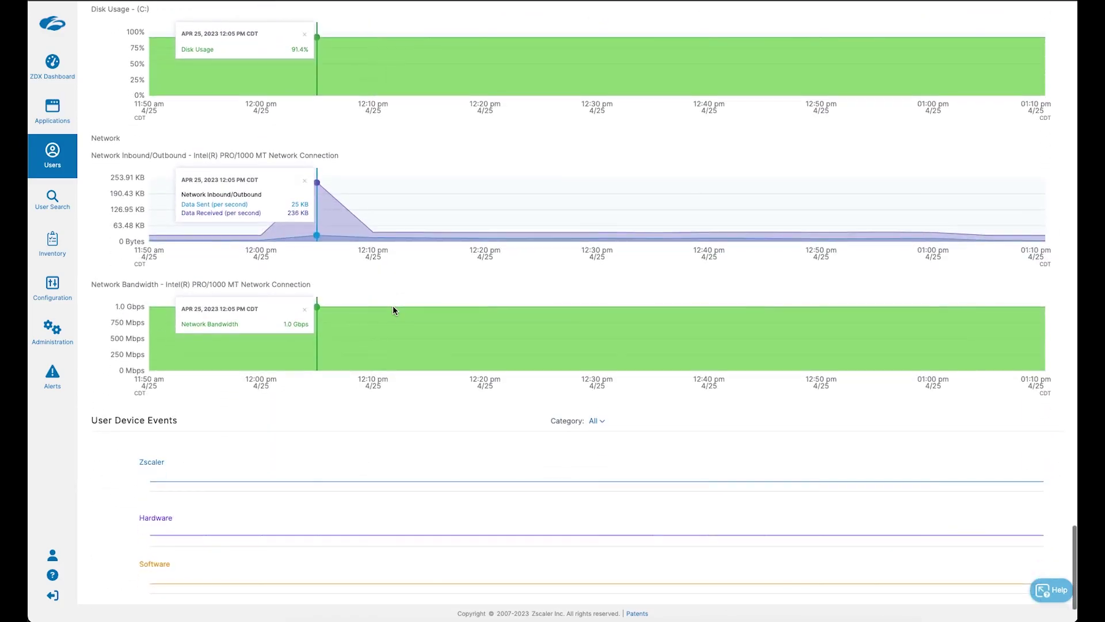
{"action": "scroll", "coordinate": [393, 306], "scroll_direction": "down", "scroll_amount": 2}
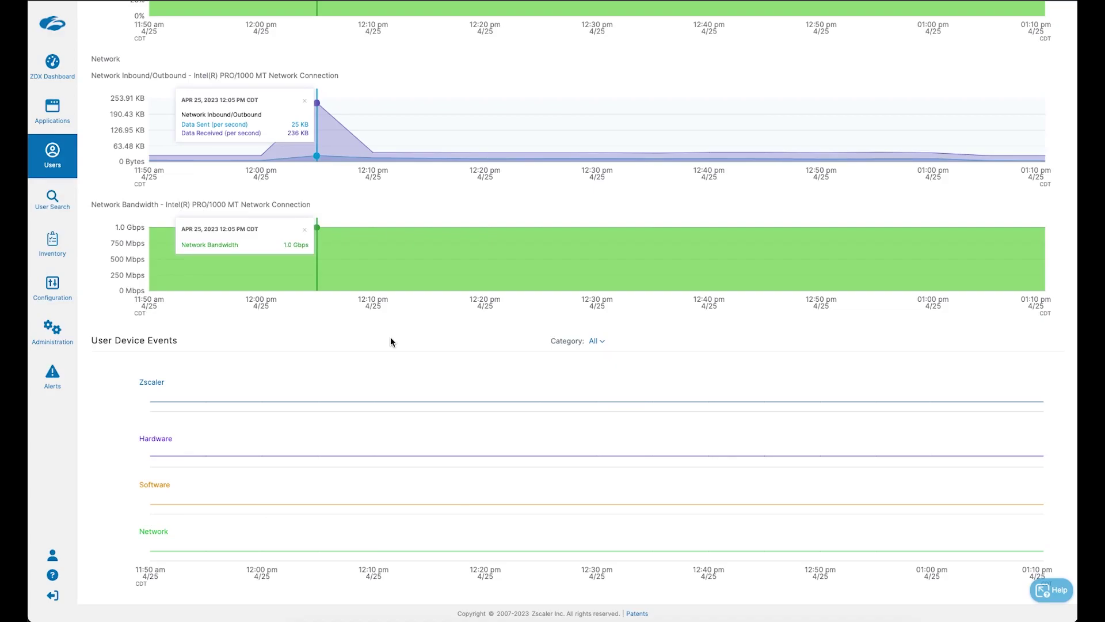
{"action": "scroll", "coordinate": [390, 341], "scroll_direction": "up", "scroll_amount": 3}
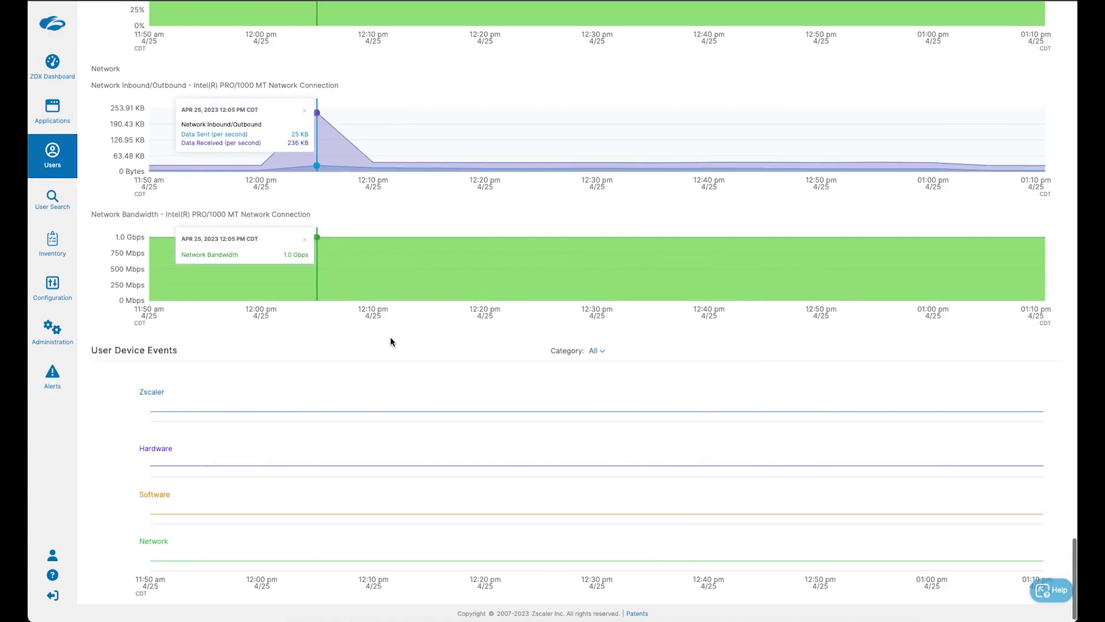
{"action": "scroll", "coordinate": [390, 341], "scroll_direction": "up", "scroll_amount": 12}
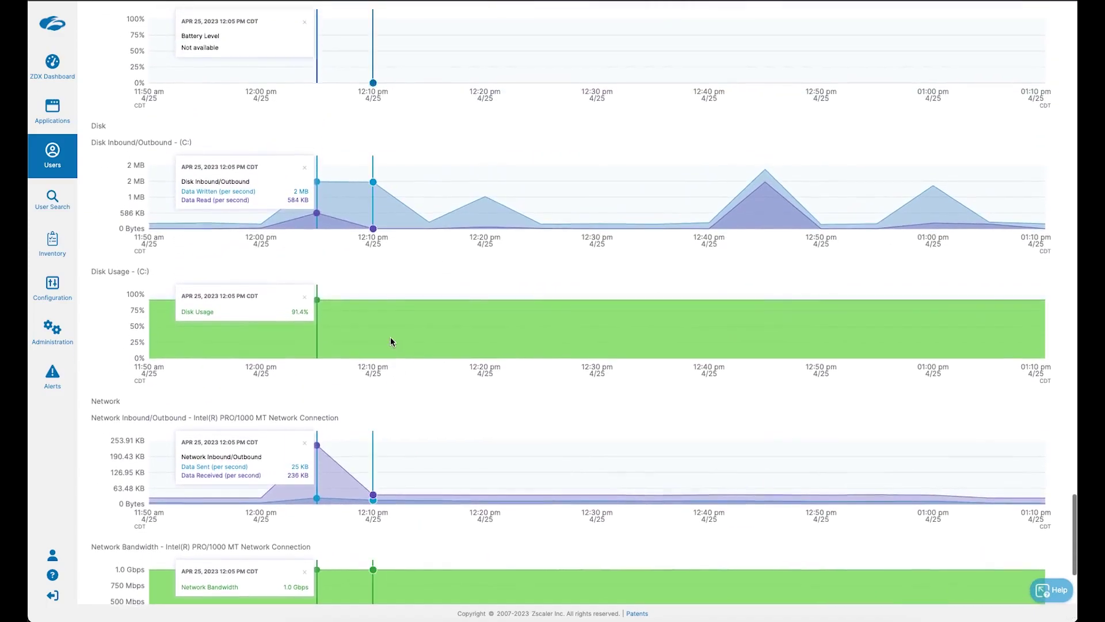
- Return to the User Devices panel showing the Windows 10 Pro, 8 GB RAM device
{"action": "scroll", "coordinate": [391, 342], "scroll_direction": "up", "scroll_amount": 20}
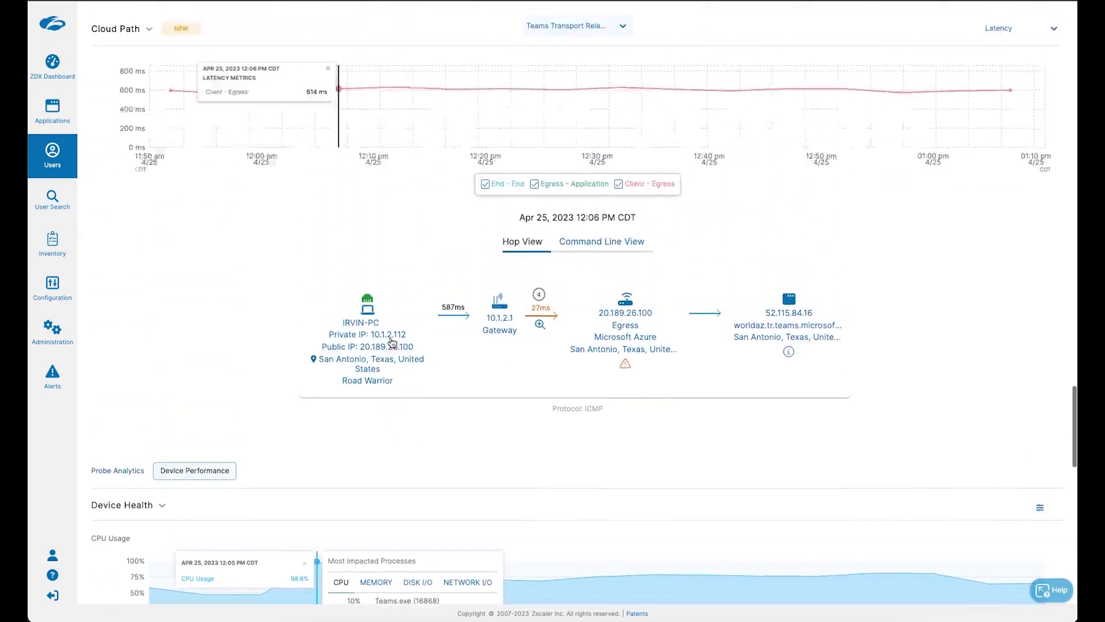
{"action": "scroll", "coordinate": [390, 342], "scroll_direction": "up", "scroll_amount": 20}
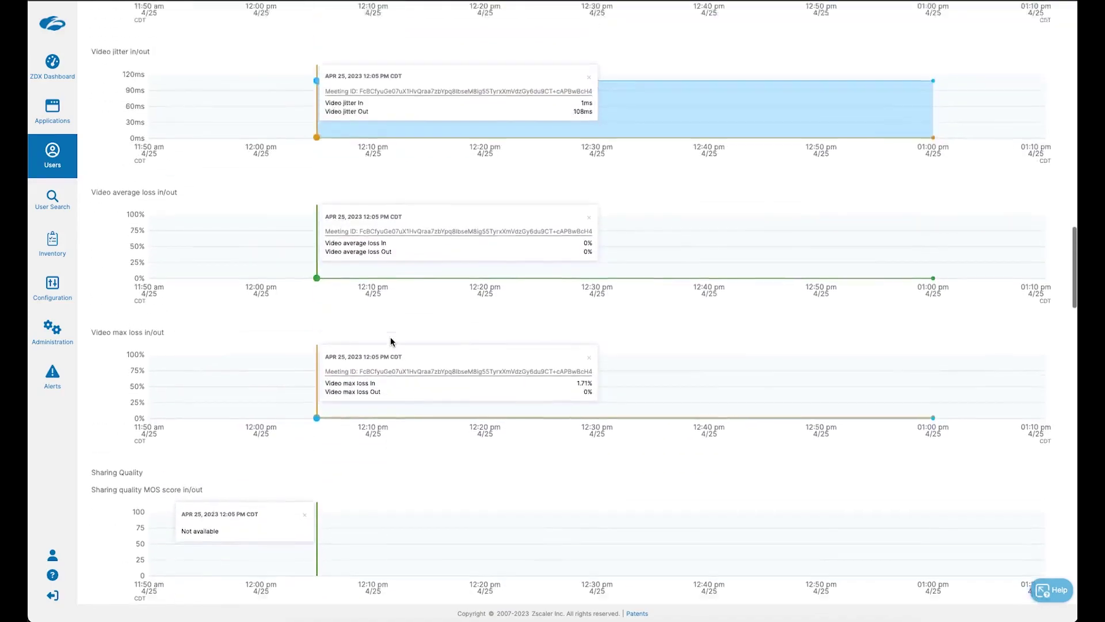
{"action": "scroll", "coordinate": [391, 341], "scroll_direction": "up", "scroll_amount": 20}
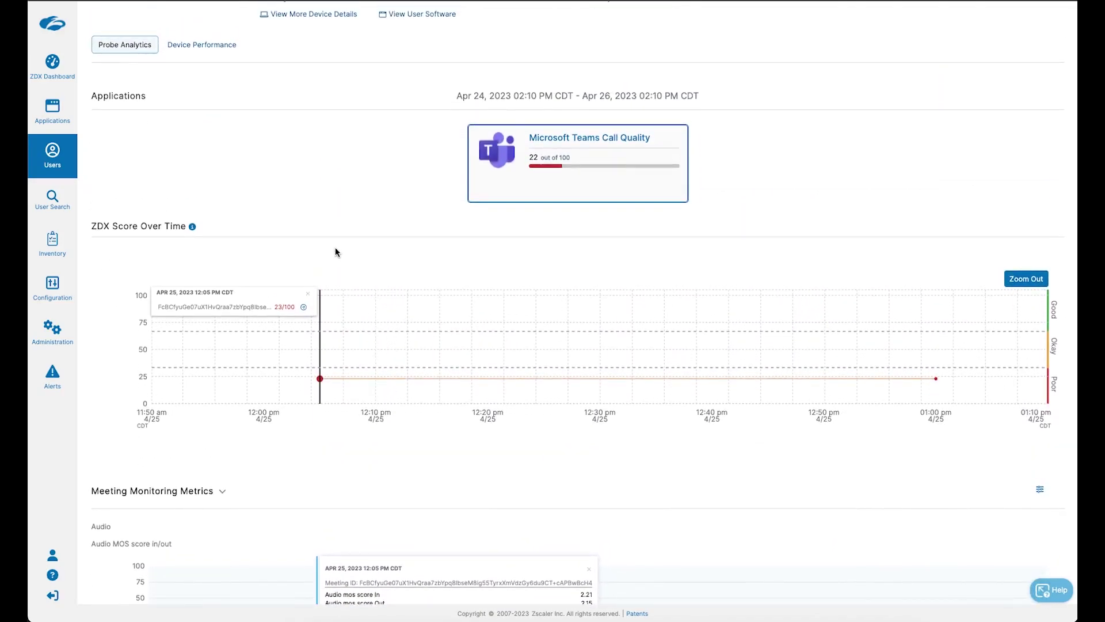
{"action": "scroll", "coordinate": [335, 248], "scroll_direction": "up", "scroll_amount": 3}
{"action": "scroll", "coordinate": [335, 251], "scroll_direction": "up", "scroll_amount": 1}
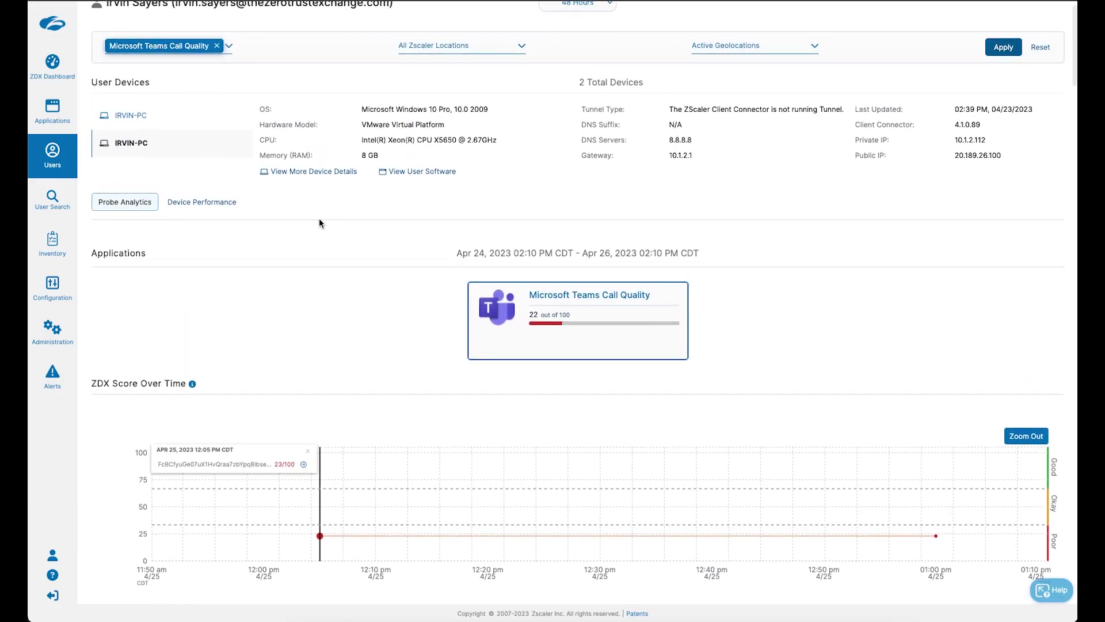
- Find Microsoft Teams in the user's Software Inventory and highlight its version 1.6.00.6754
{"action": "left_click", "coordinate": [429, 171]}
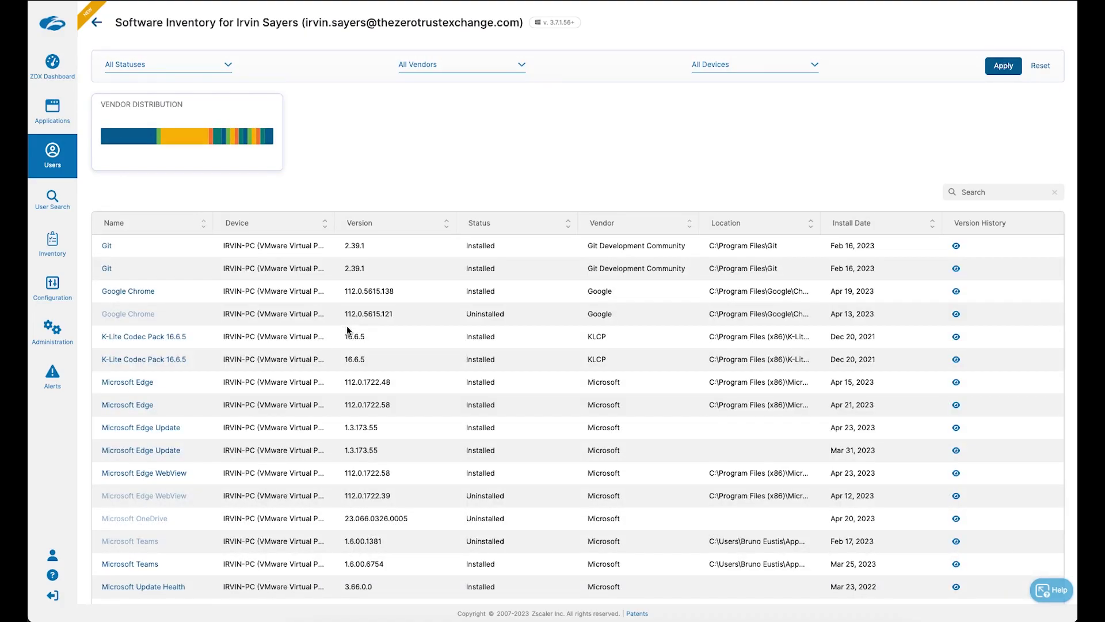
{"action": "scroll", "coordinate": [318, 368], "scroll_direction": "down", "scroll_amount": 1}
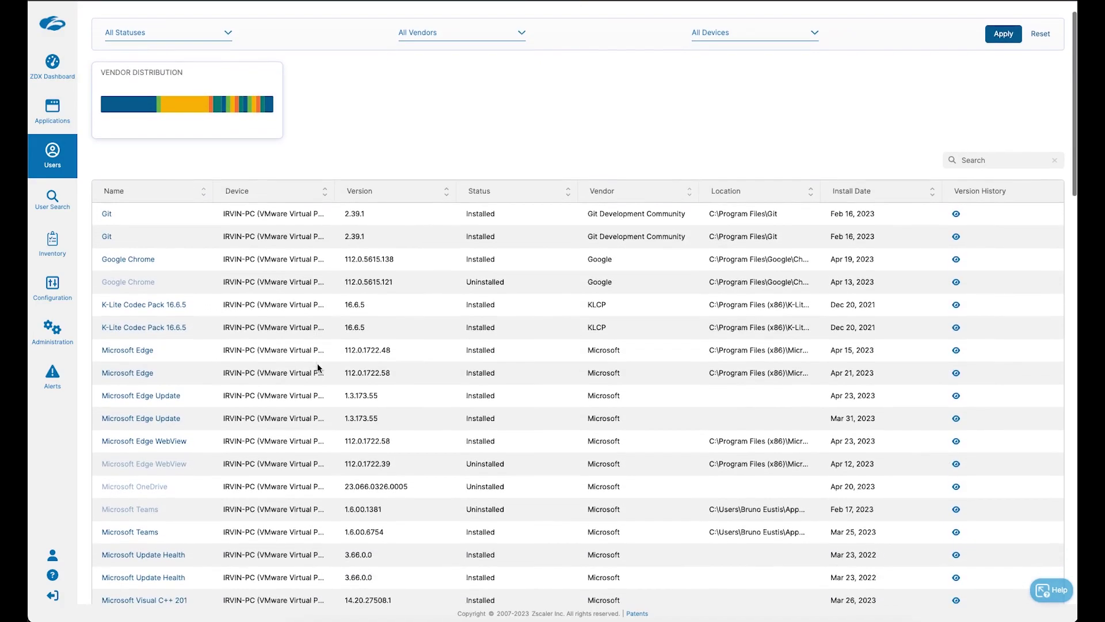
{"action": "scroll", "coordinate": [317, 367], "scroll_direction": "down", "scroll_amount": 2}
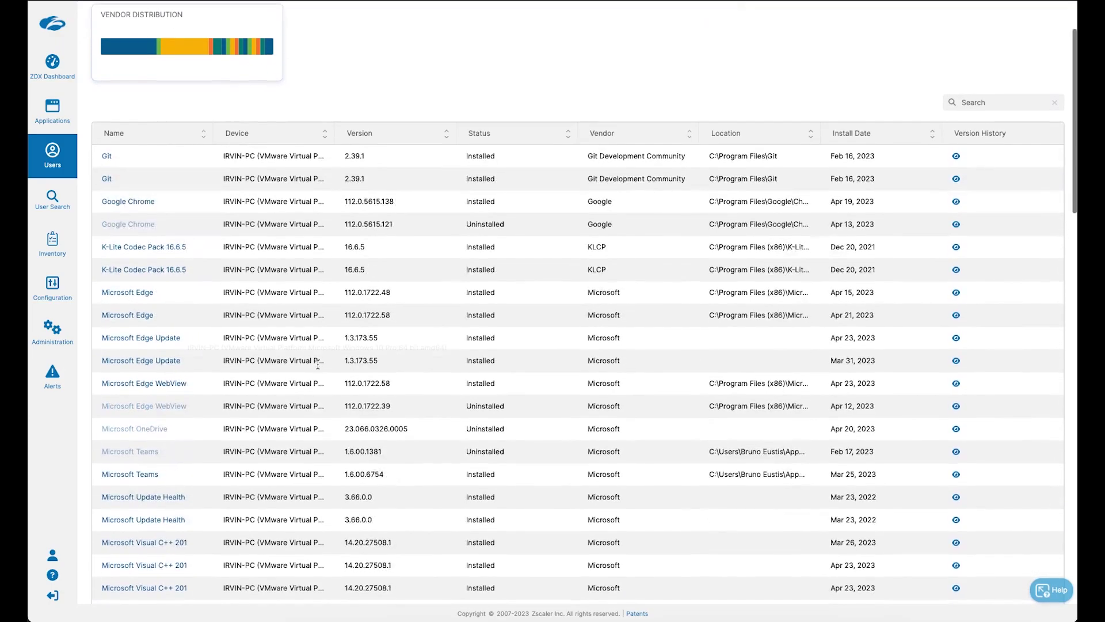
{"action": "scroll", "coordinate": [317, 364], "scroll_direction": "down", "scroll_amount": 2}
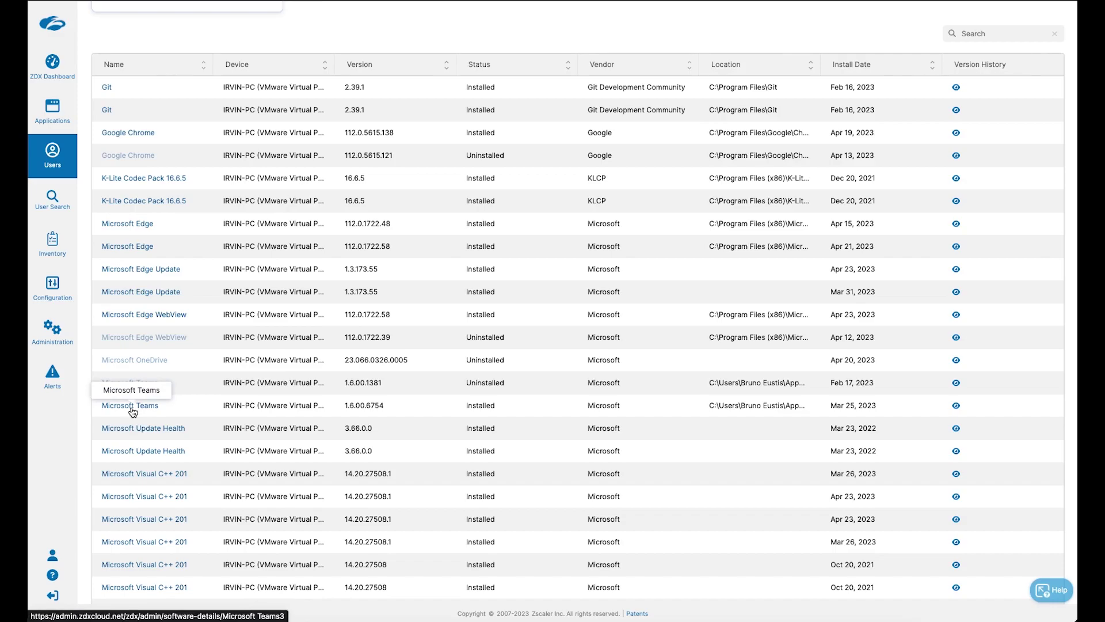
{"action": "left_click_drag", "start_coordinate": [347, 406], "coordinate": [386, 407]}
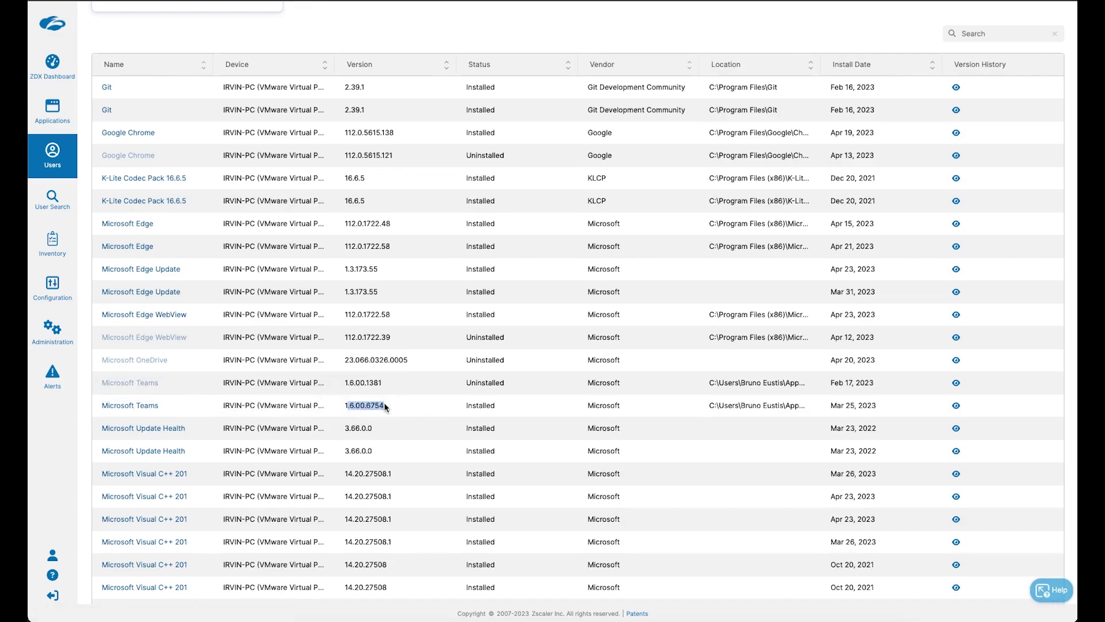
- Check the Microsoft Teams version history, then open its Inventory details page
{"action": "left_click", "coordinate": [956, 405]}
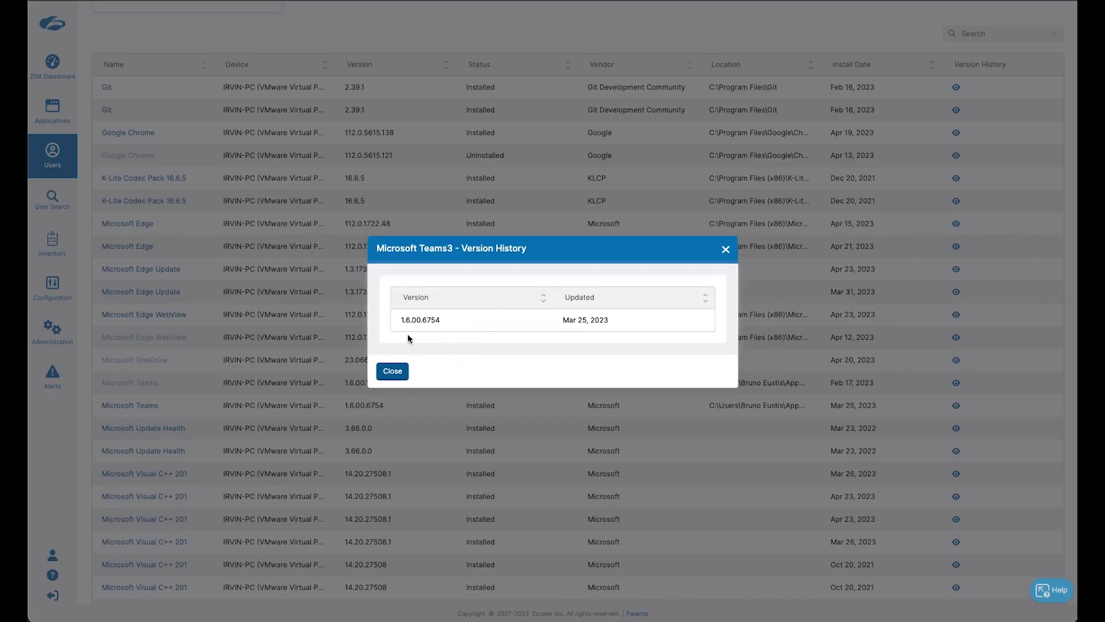
{"action": "left_click", "coordinate": [389, 370]}
{"action": "left_click", "coordinate": [390, 370]}
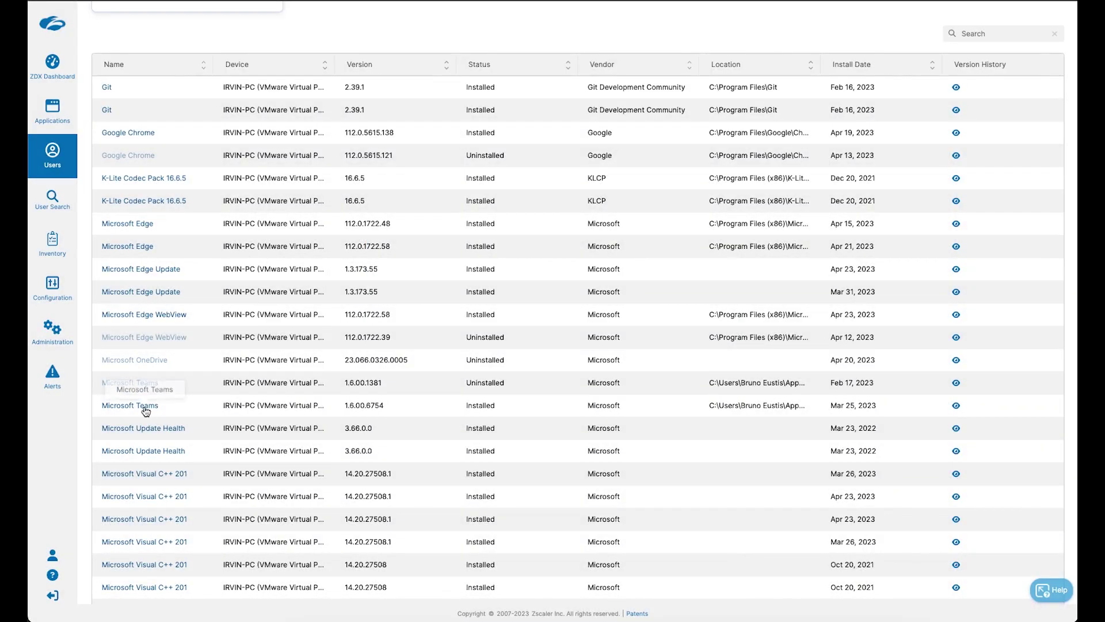
{"action": "left_click", "coordinate": [144, 407]}
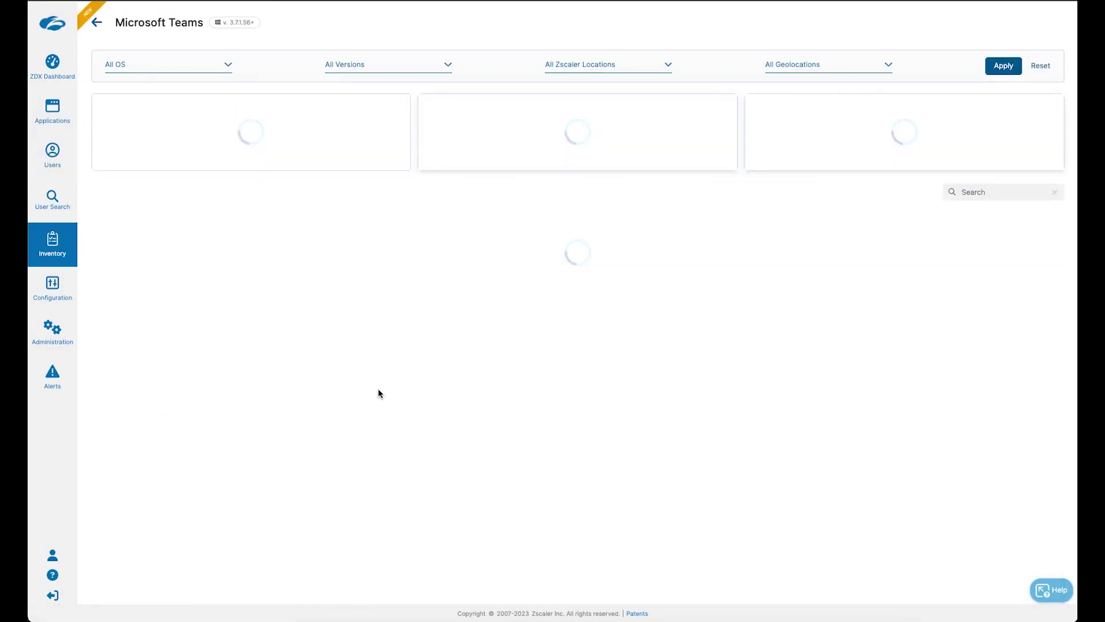